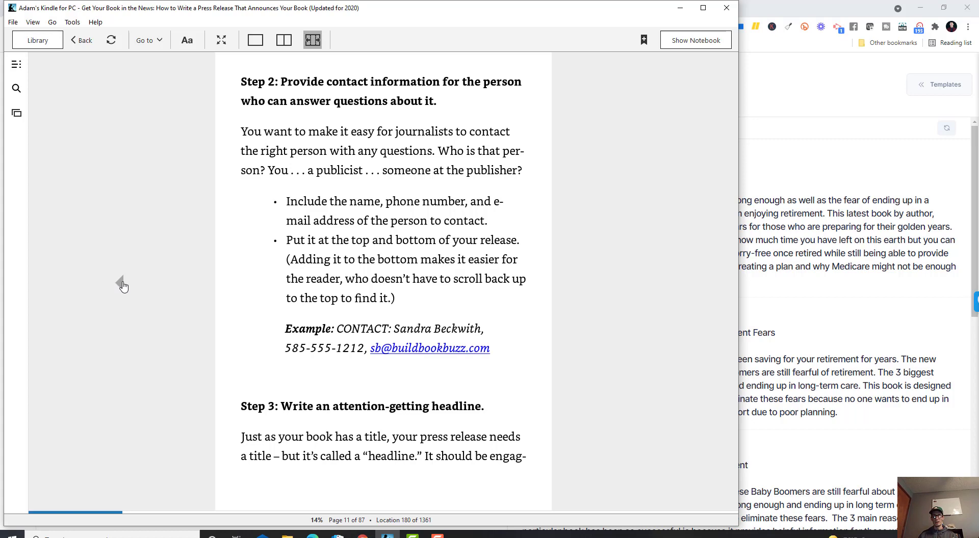
Step: Page through the book's step-by-step instructions from the introduction to Step 2 on providing contact information
click(123, 287)
click(122, 287)
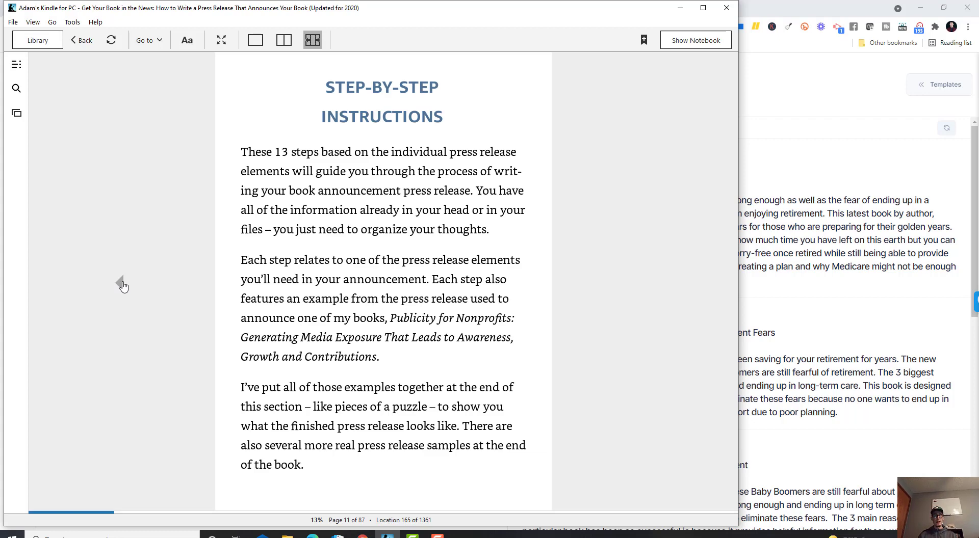
key(Right)
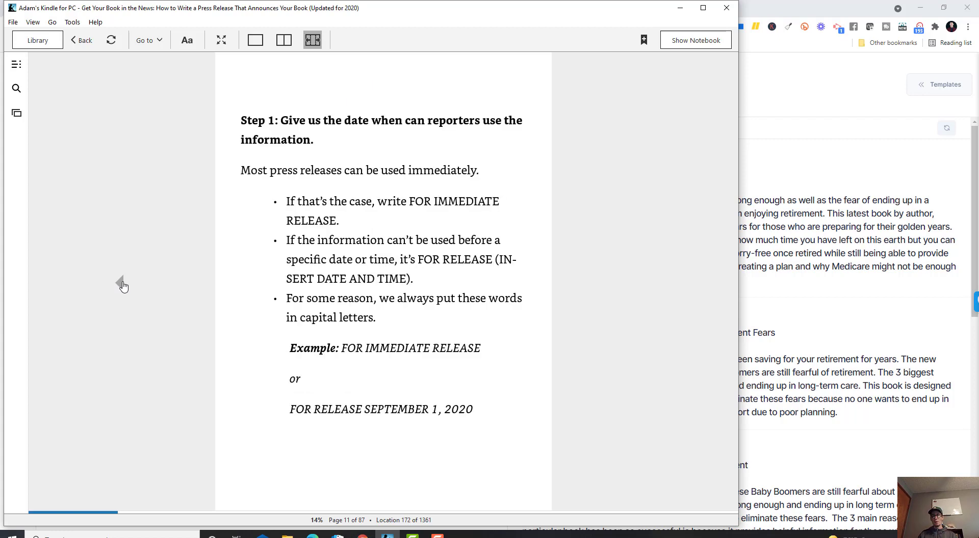
key(Right)
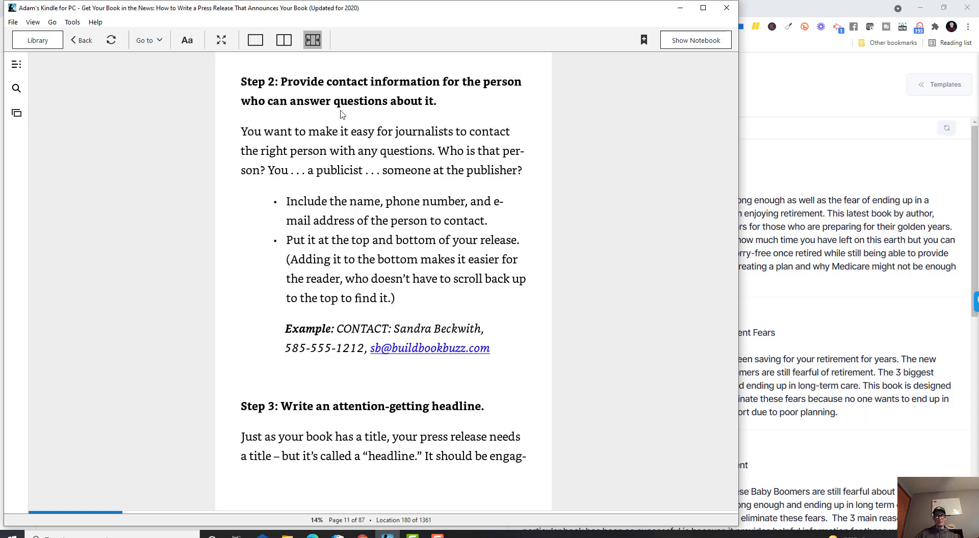
Step: Switch to Conversion.ai in the browser and open the Press Release Title & Intro template
click(678, 8)
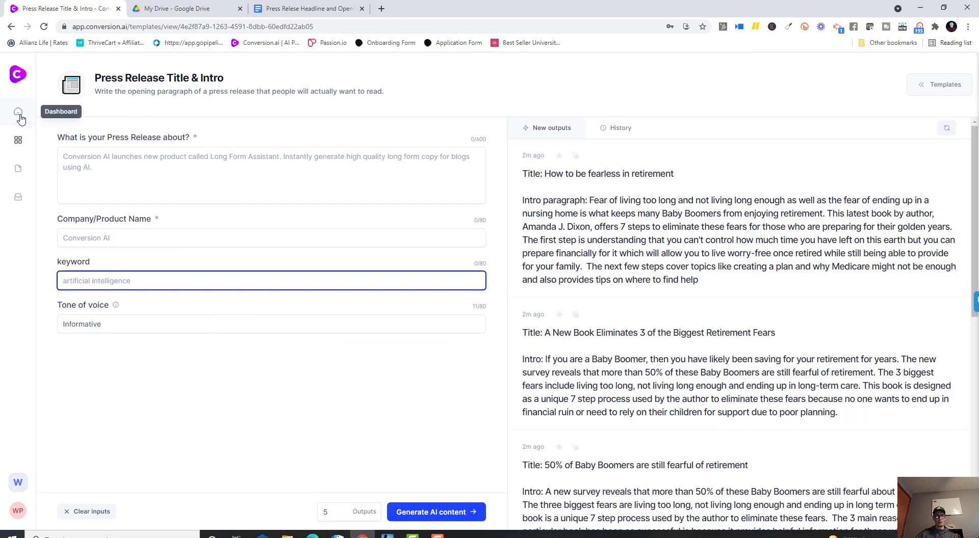
click(21, 139)
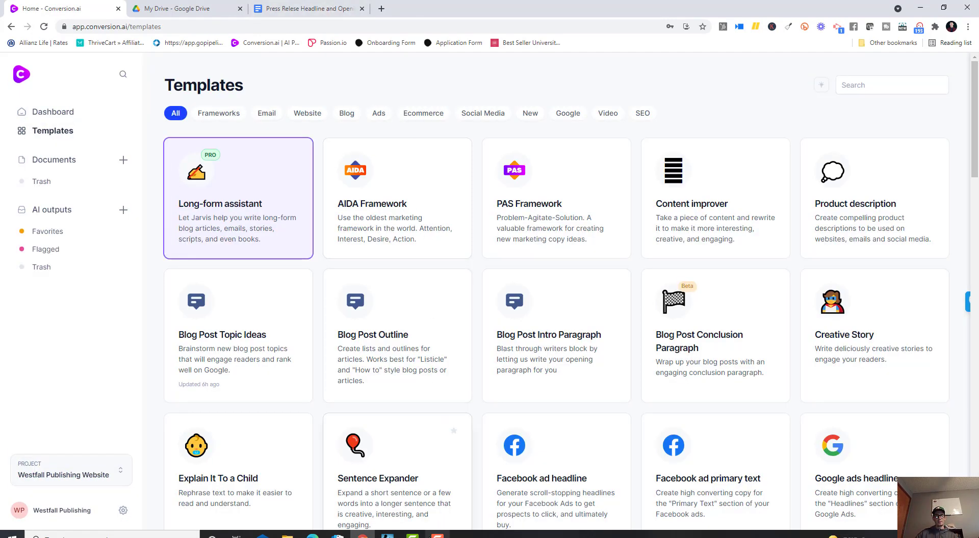
mouse_move(413, 534)
scroll(634, 356, down, 9)
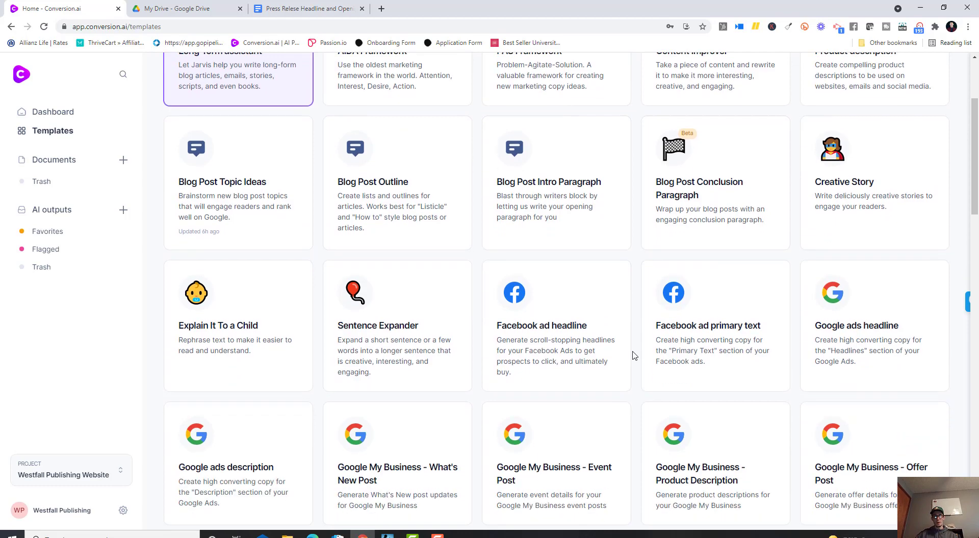
scroll(634, 355, down, 10)
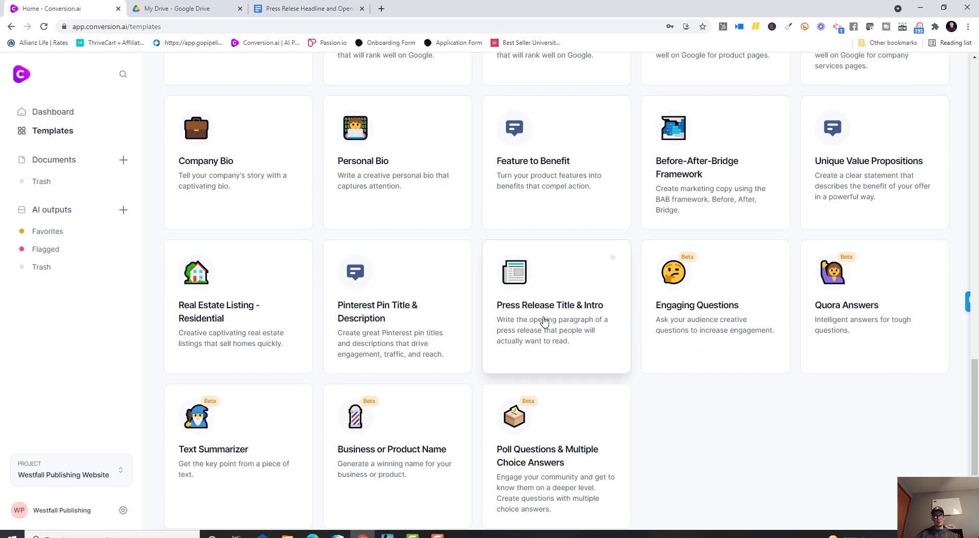
click(544, 322)
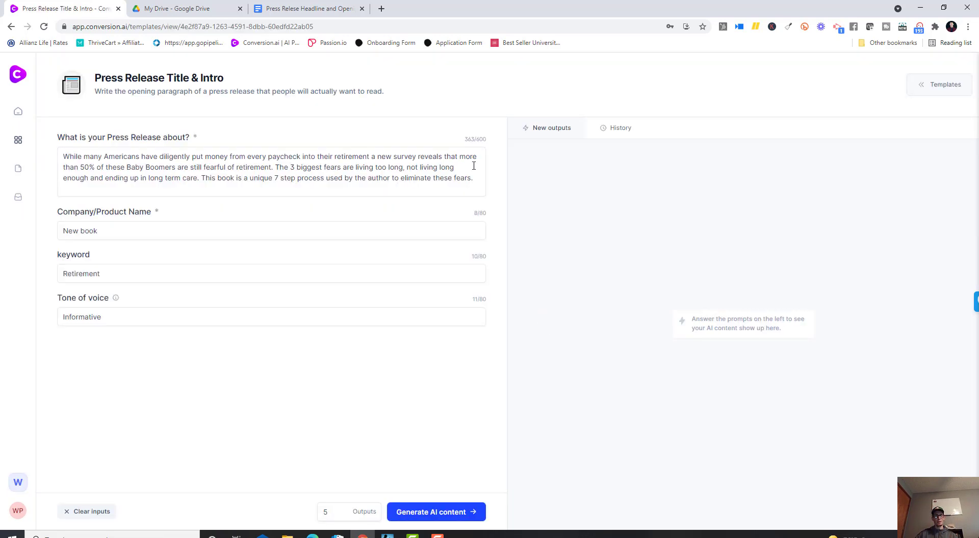
Step: Cut the press release description to the clipboard and clear the company/product name and keyword fields
drag(475, 178, 47, 164)
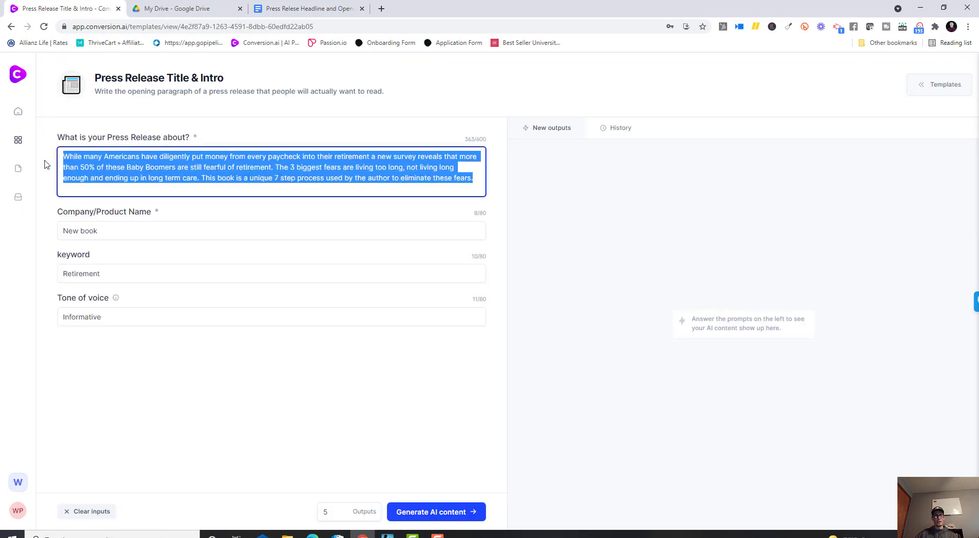
right_click(186, 162)
click(220, 185)
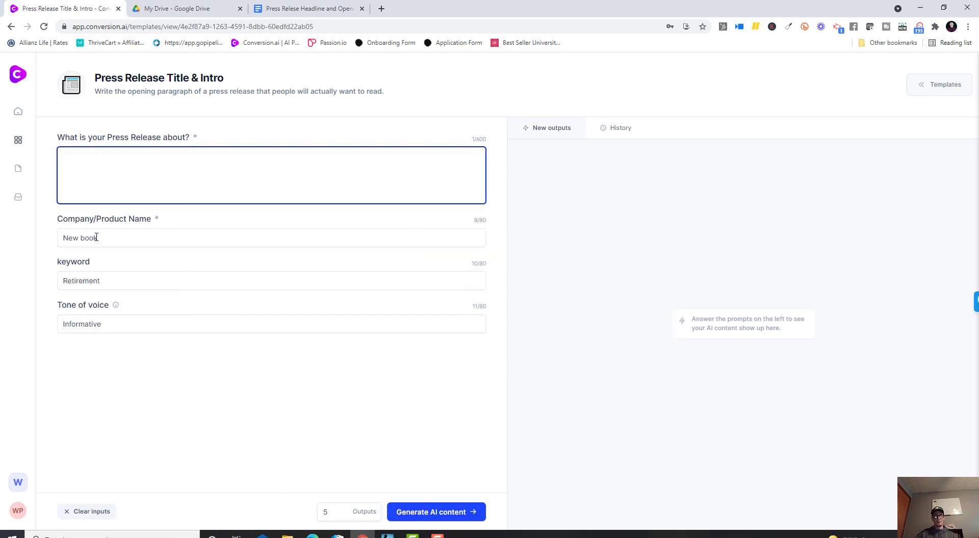
drag(96, 238, 48, 237)
key(BackSpace)
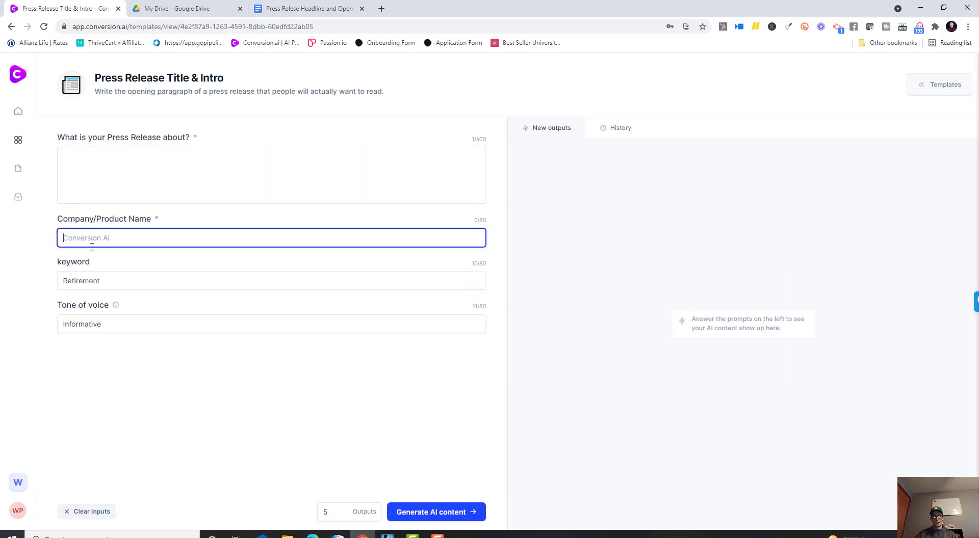
drag(105, 280, 40, 282)
key(BackSpace)
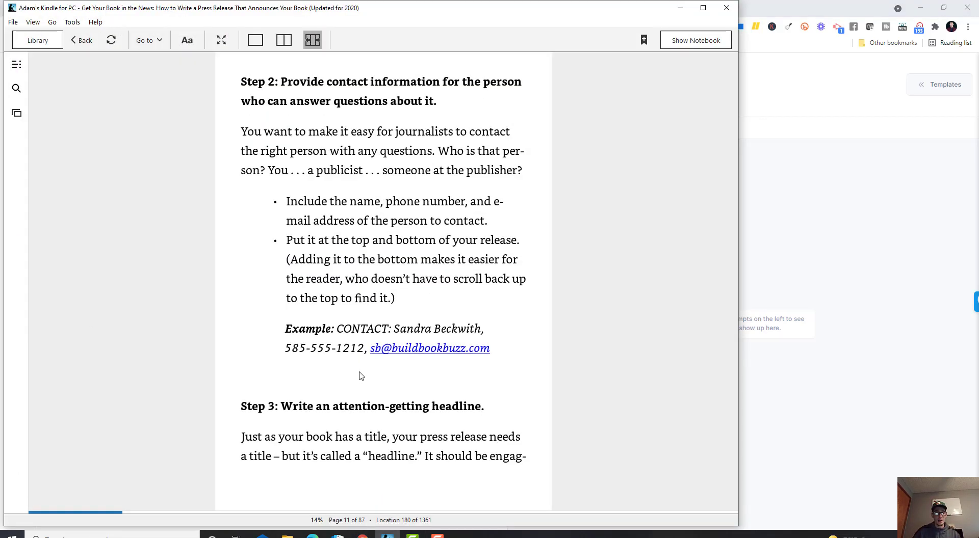
Step: Switch to the Kindle book and read its press release instructions from Step 2 through the start of Step 6
click(388, 492)
click(582, 198)
click(582, 198)
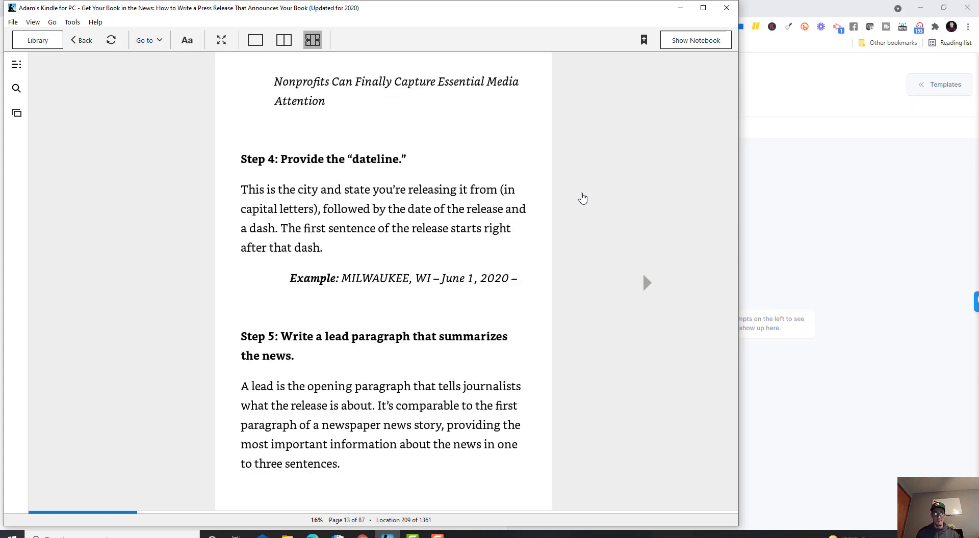
key(Left)
key(Left)
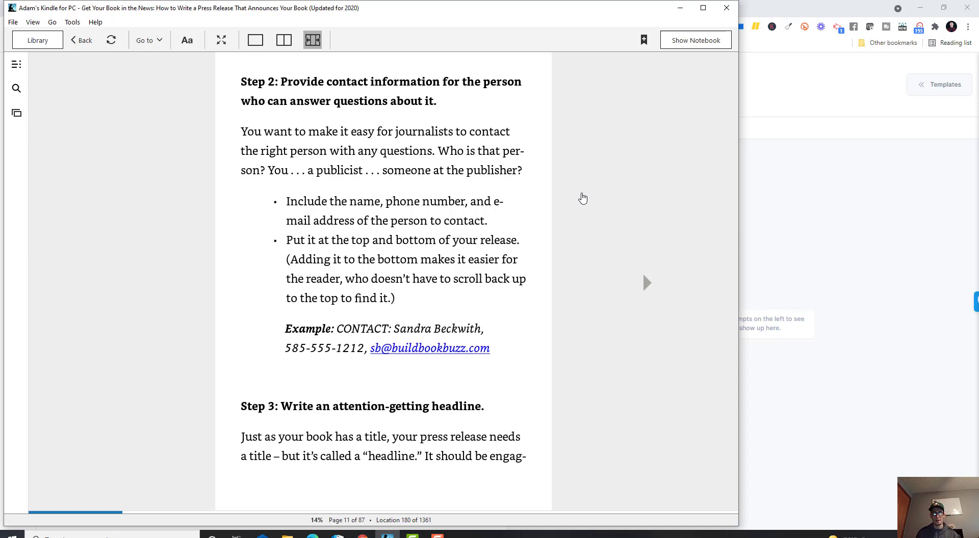
click(583, 198)
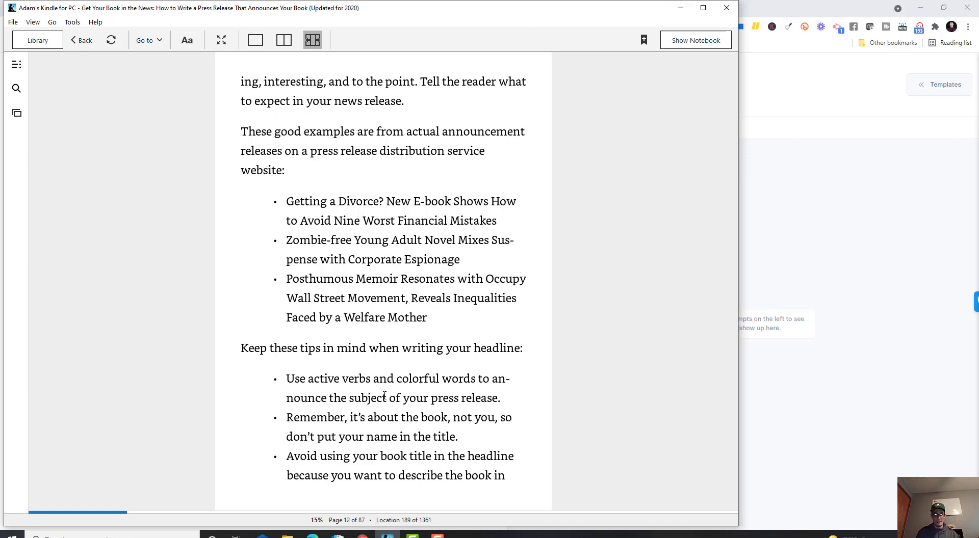
scroll(384, 396, down, 1)
scroll(384, 395, down, 1)
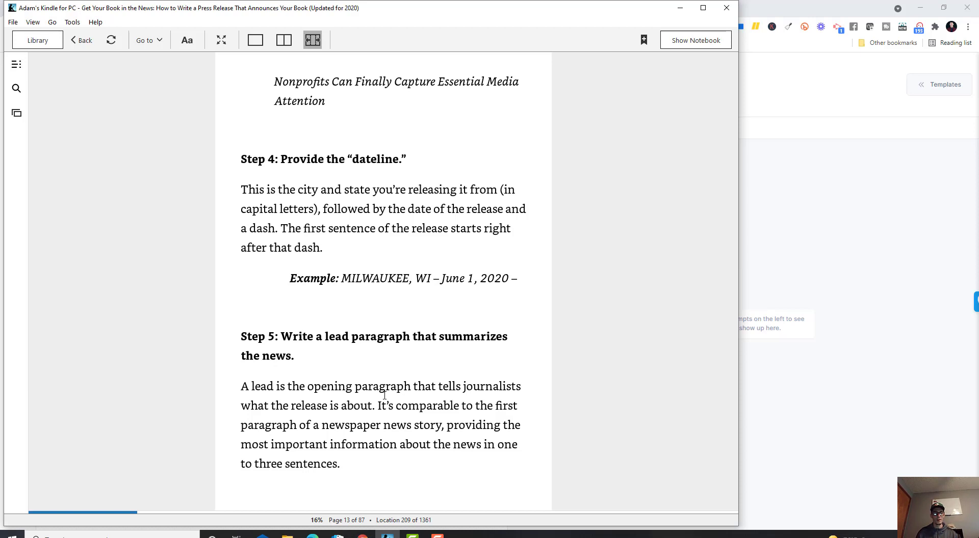
scroll(384, 395, down, 5)
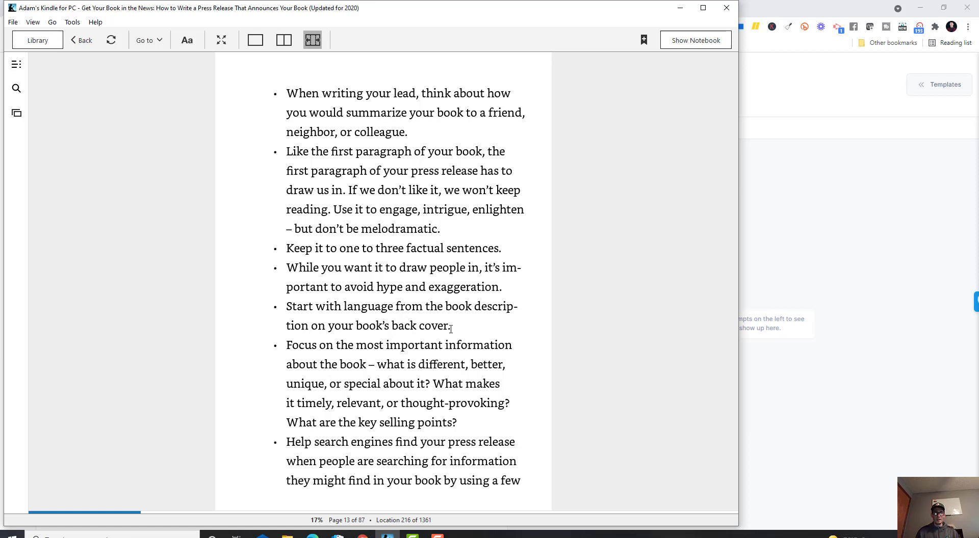
scroll(450, 329, down, 1)
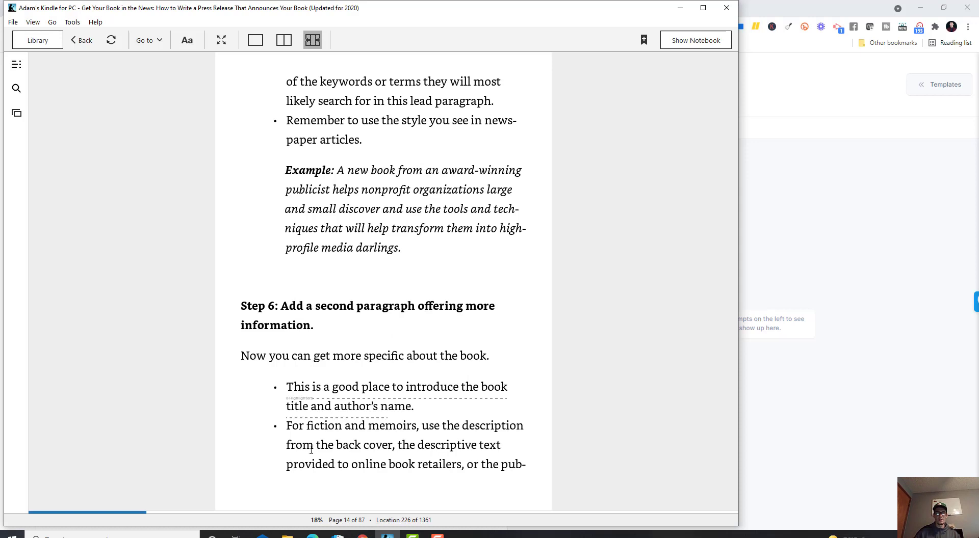
Step: Return to the Conversion.ai template, paste the cut text as the press release description and delete its leading space
click(686, 11)
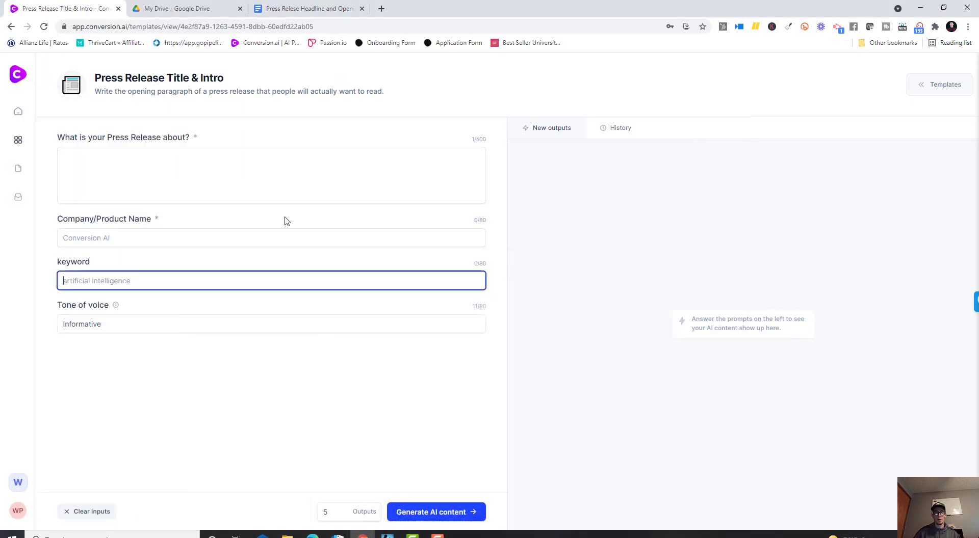
click(88, 161)
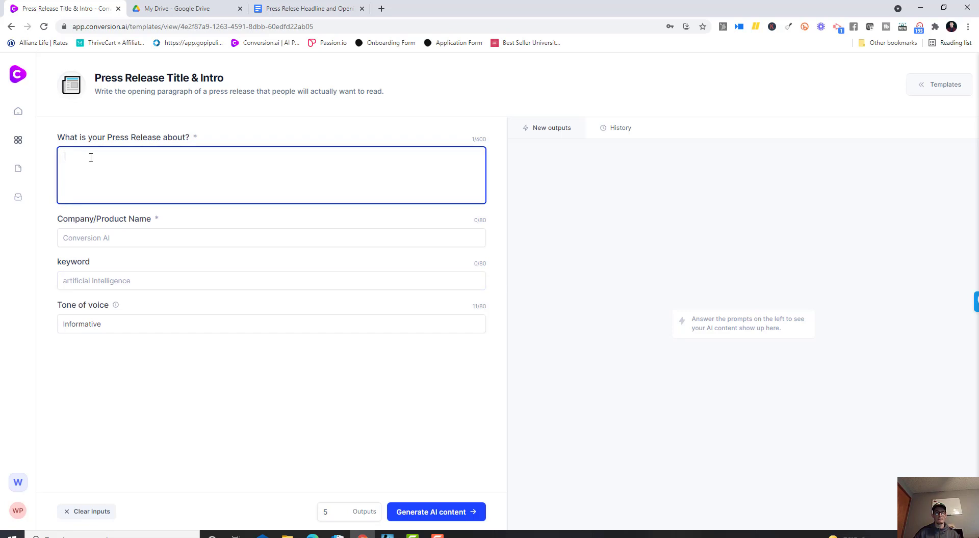
right_click(91, 158)
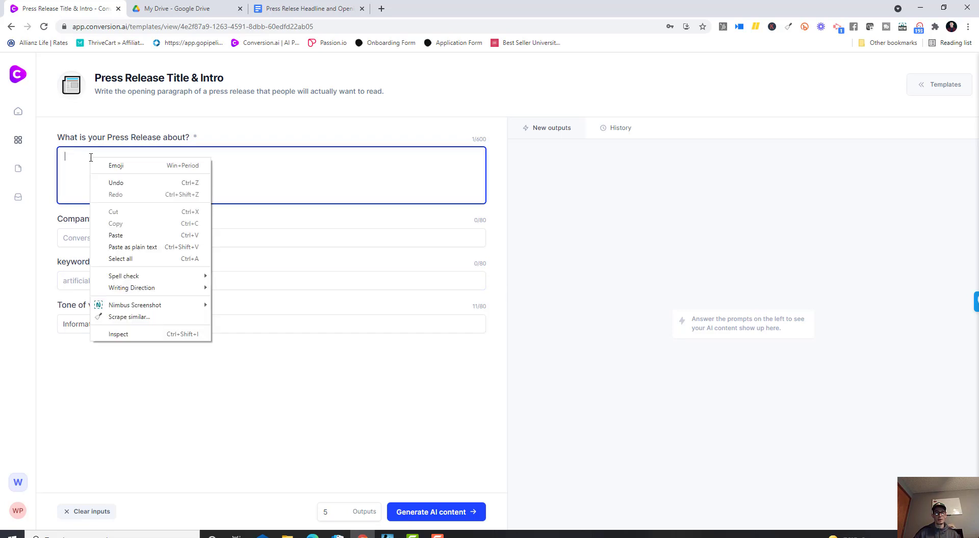
click(122, 236)
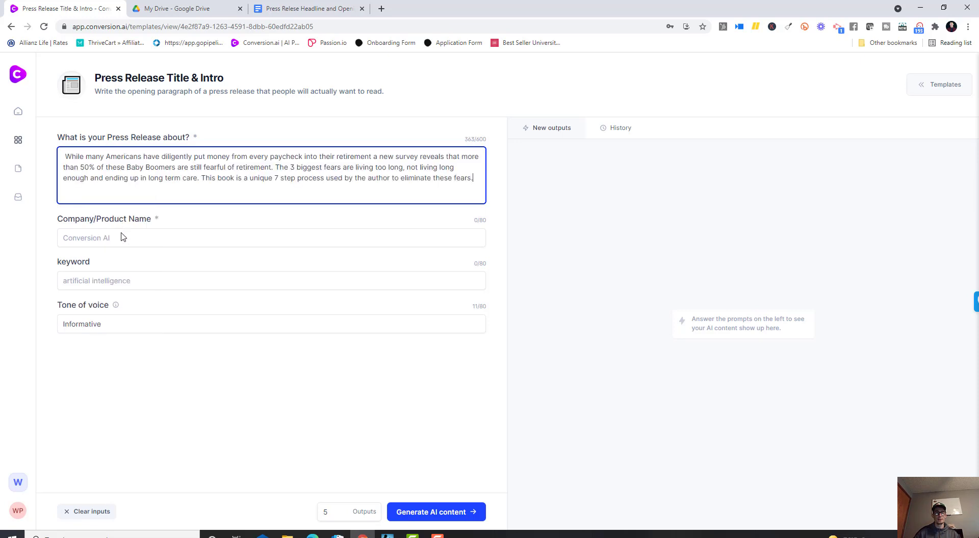
click(68, 157)
key(BackSpace)
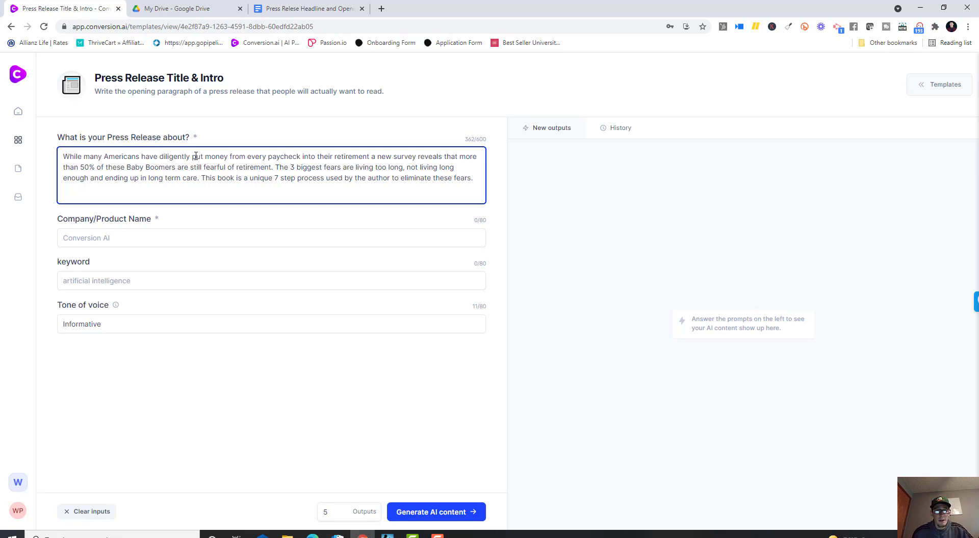
Step: In the press release description, replace "unique" with "simple" and insert "address and" before "eliminate these fears"
click(228, 157)
scroll(403, 160, up, 4)
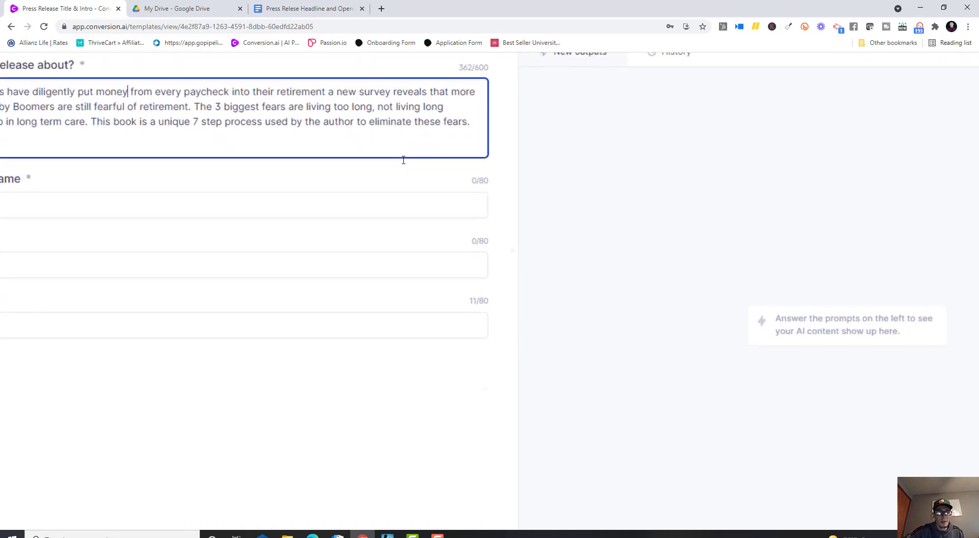
scroll(403, 160, left, 3)
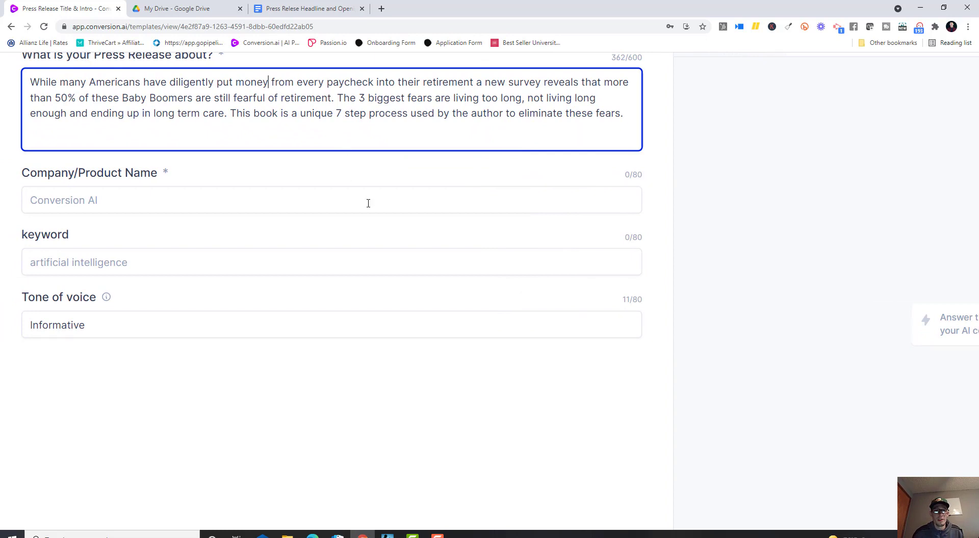
scroll(368, 204, up, 1)
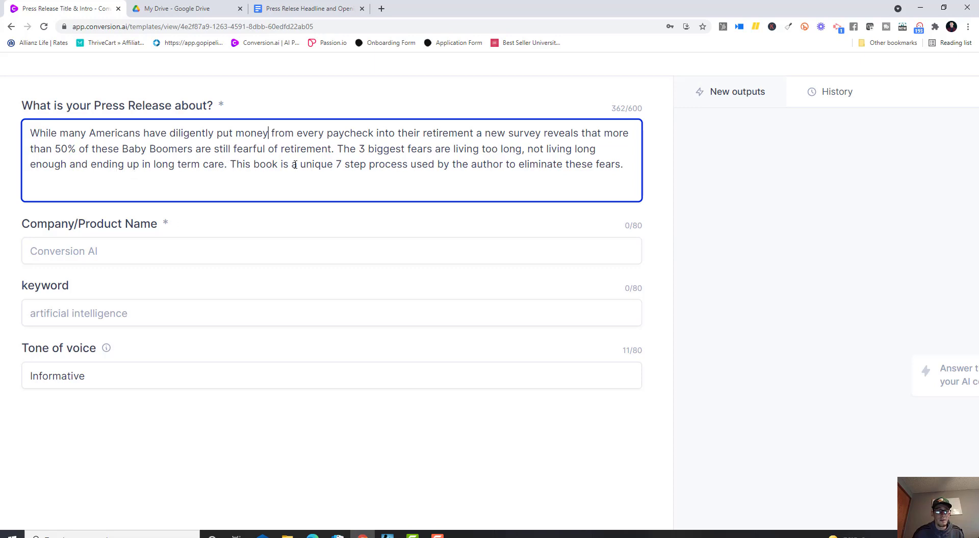
double_click(331, 164)
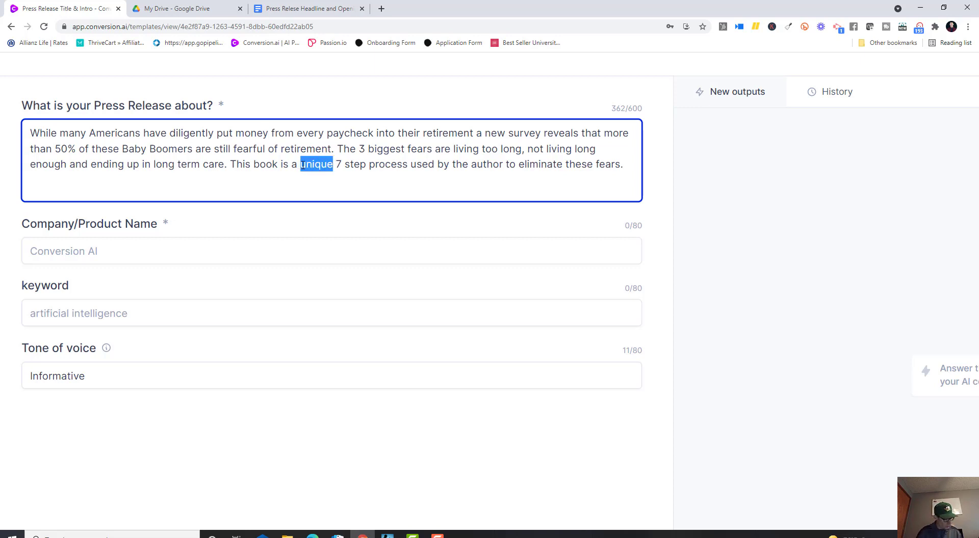
text(simple)
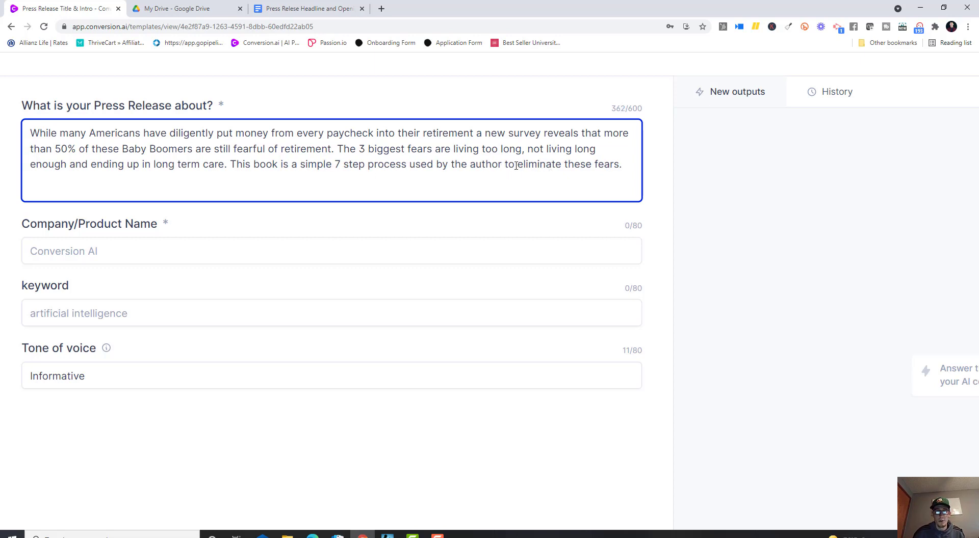
click(516, 165)
text(addre )
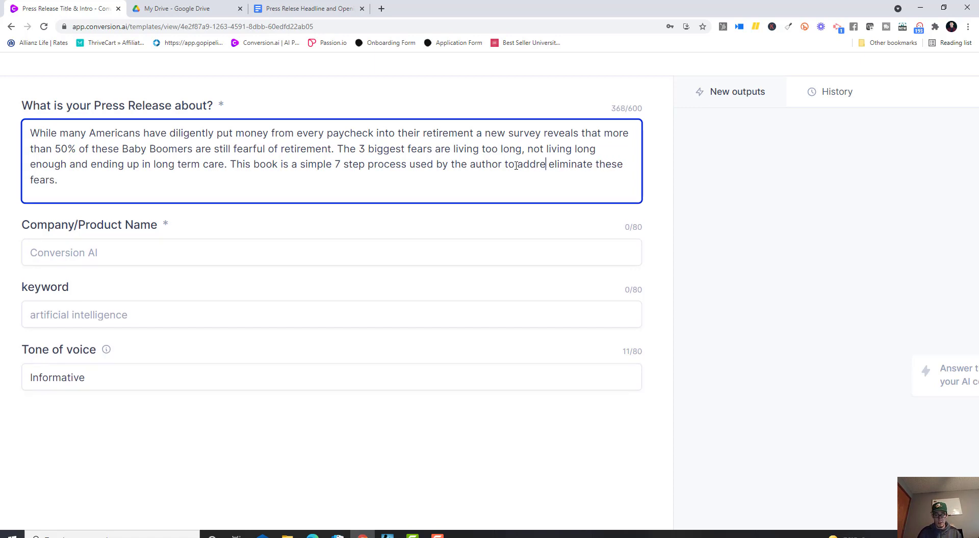
text(ss and)
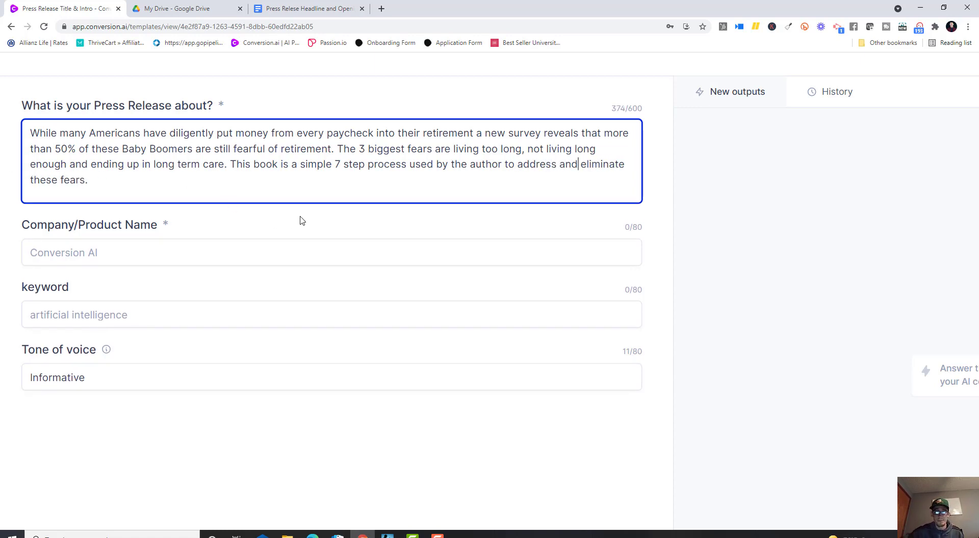
Step: Enter "New book" as the company/product name and "Baby Boomers" as the keyword
scroll(300, 220, down, 3)
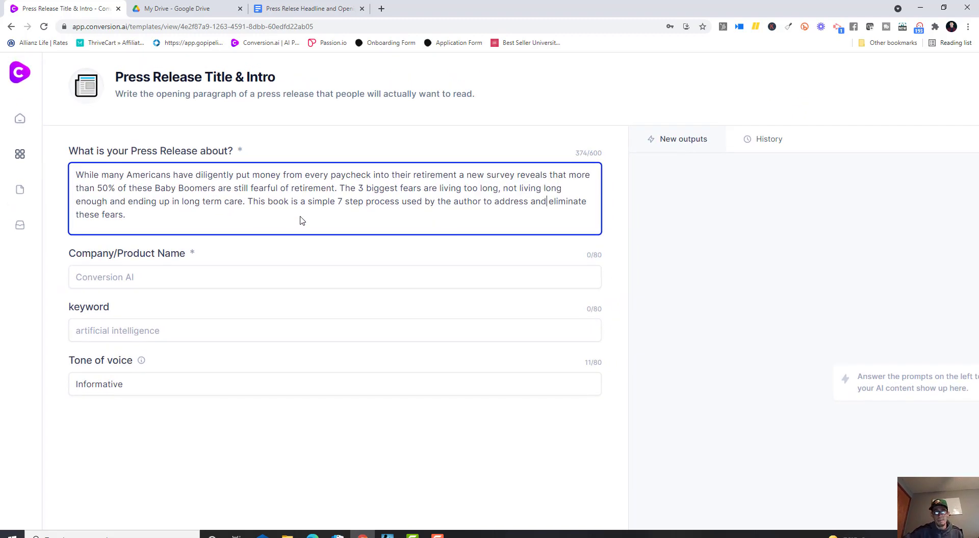
scroll(300, 221, down, 1)
scroll(299, 221, down, 2)
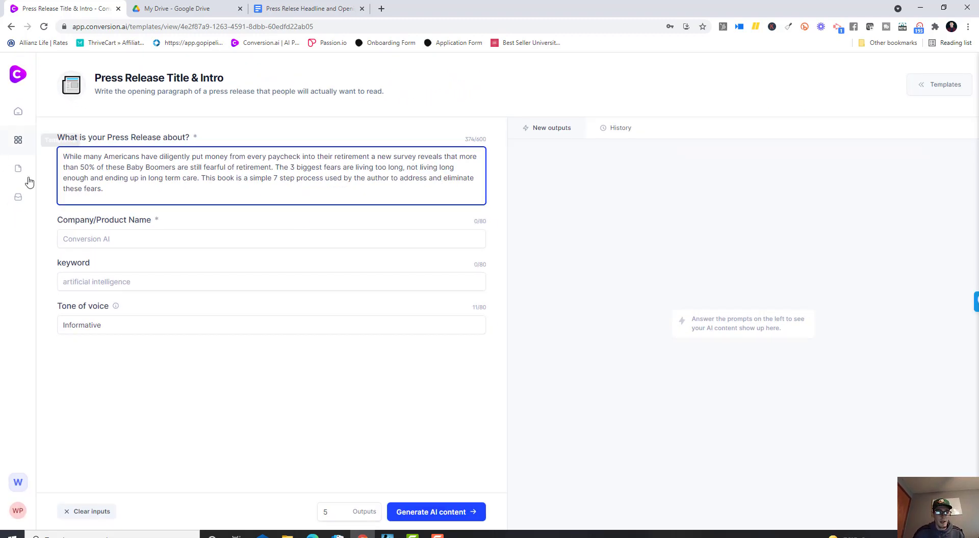
click(123, 239)
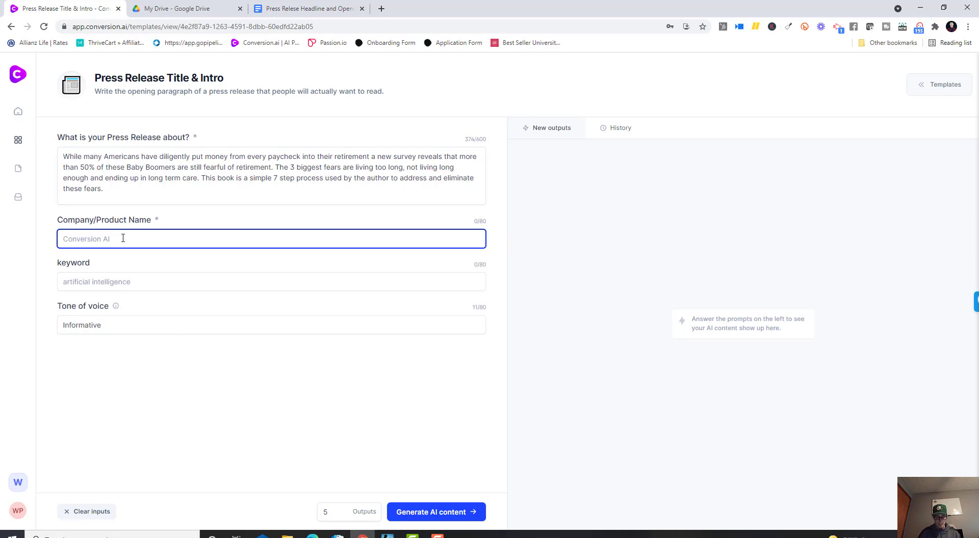
text(New book)
click(106, 283)
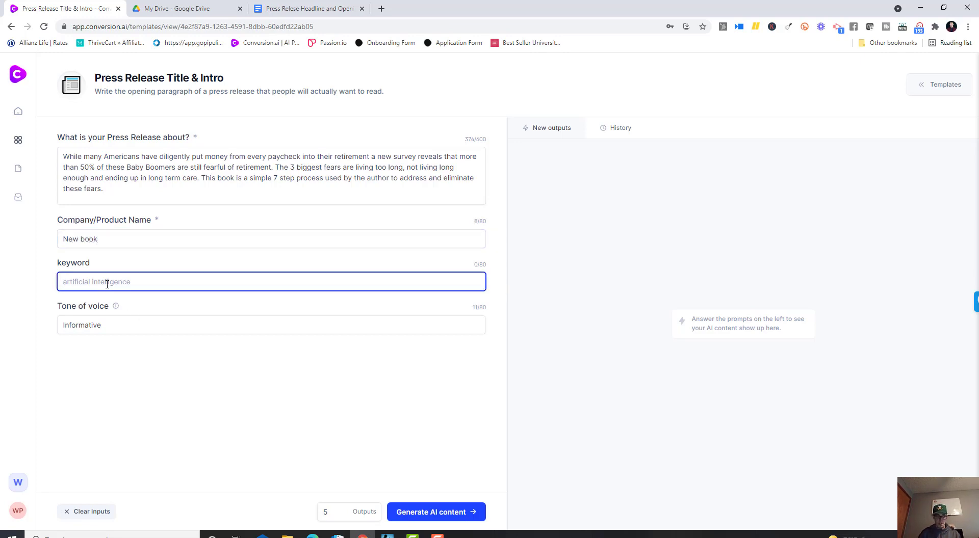
text(Baby Boomers)
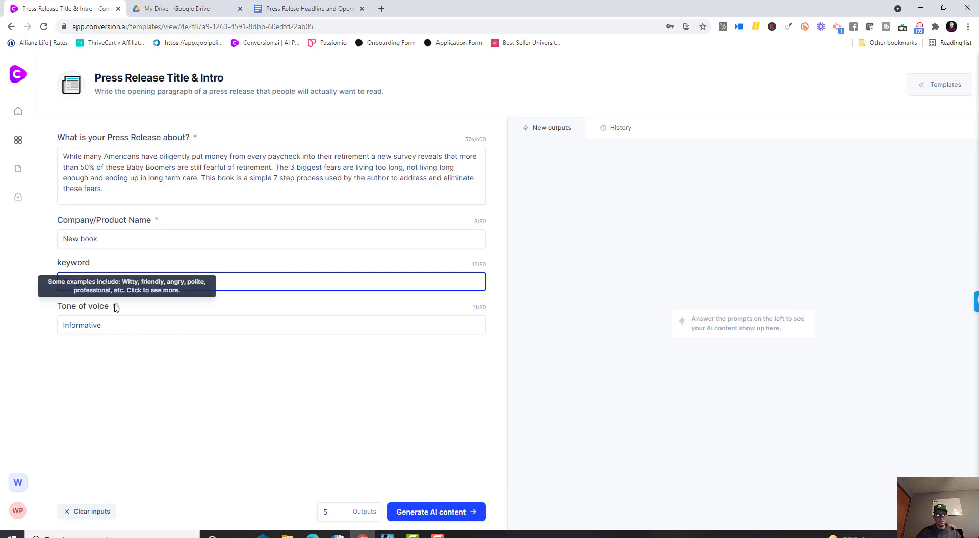
Step: Generate five press release outputs from the completed form and read through all of them
click(225, 379)
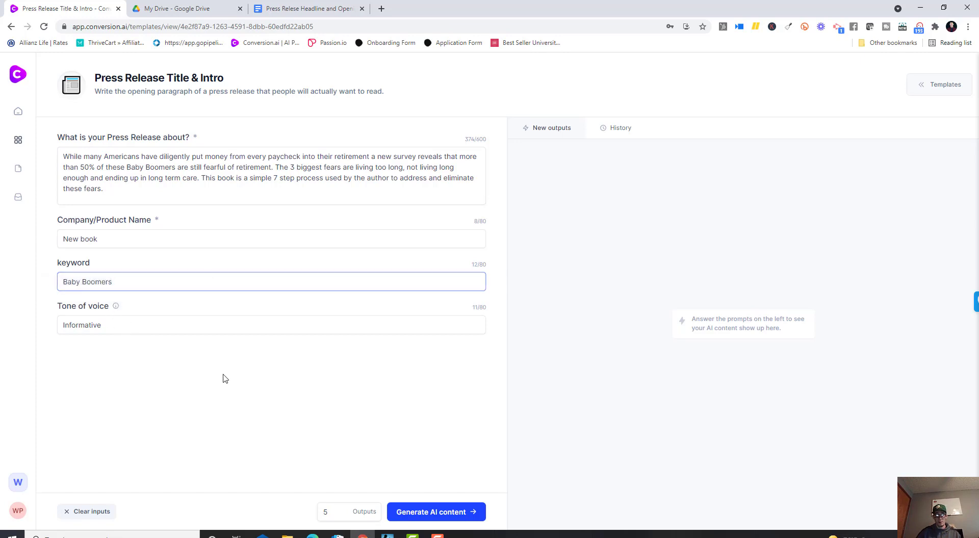
click(453, 506)
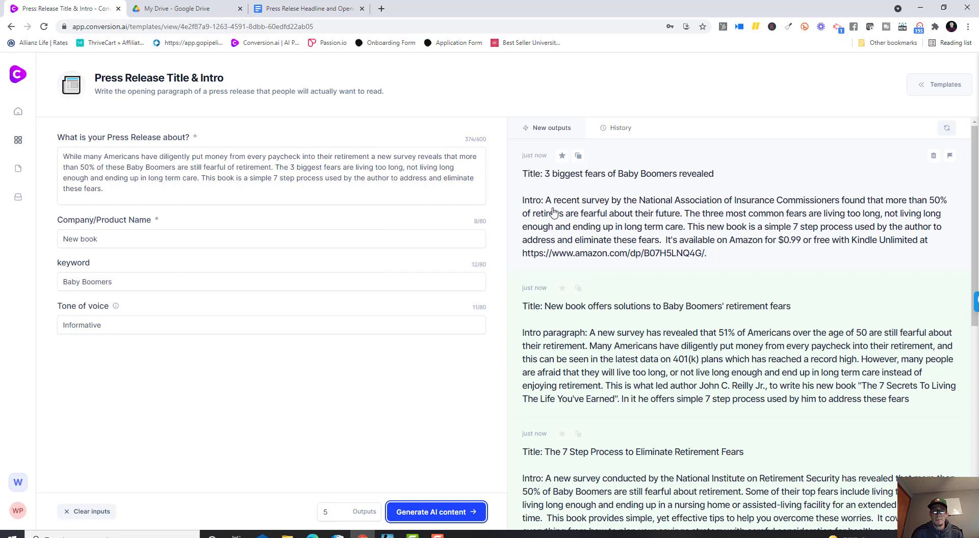
scroll(585, 270, down, 2)
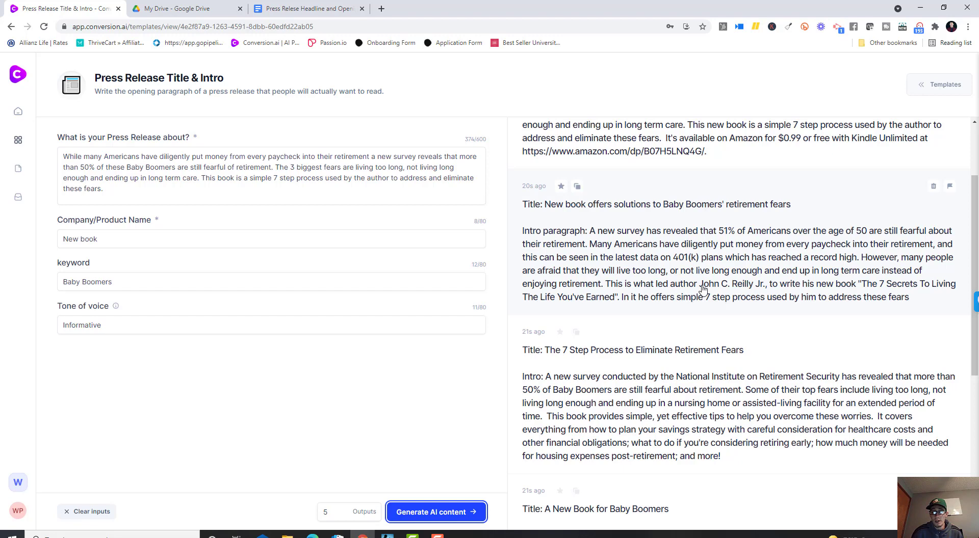
scroll(576, 320, down, 2)
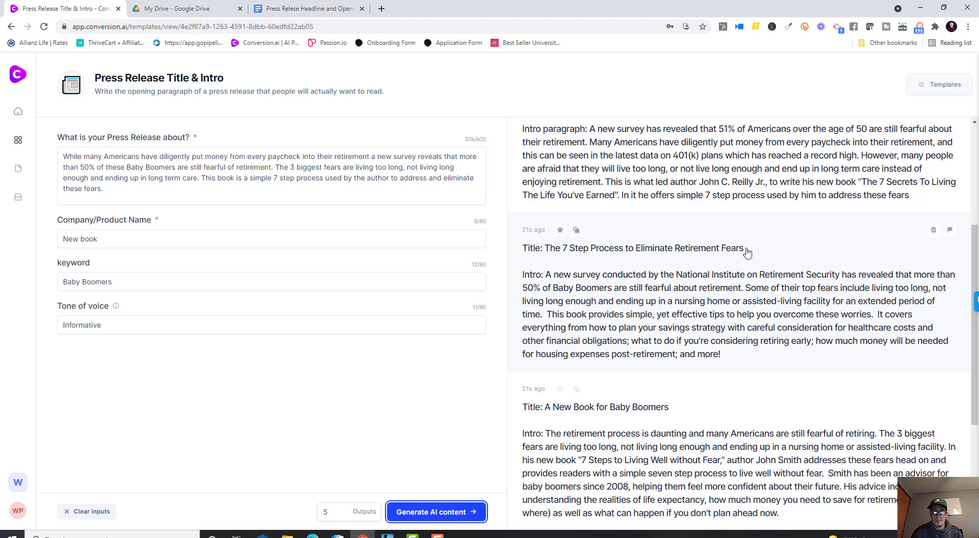
scroll(747, 332, down, 3)
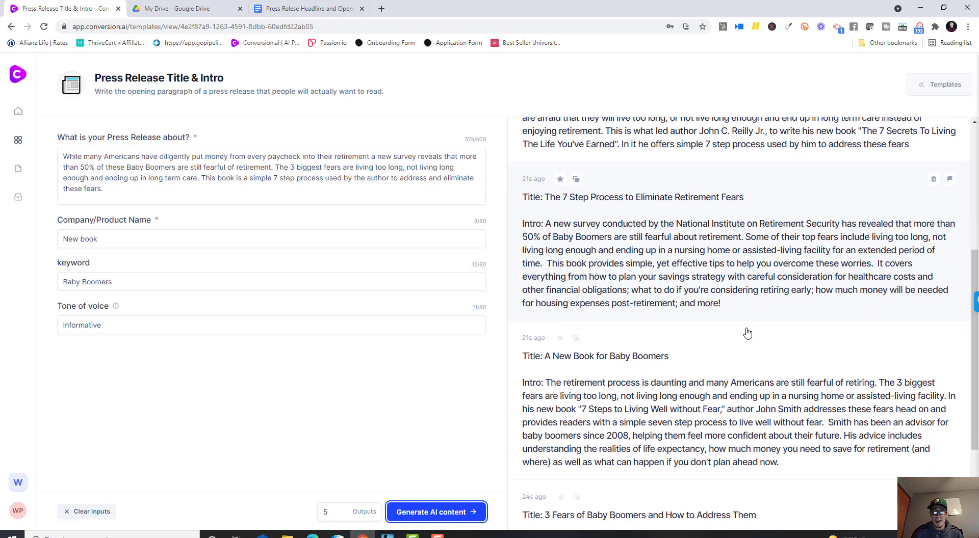
scroll(669, 354, down, 1)
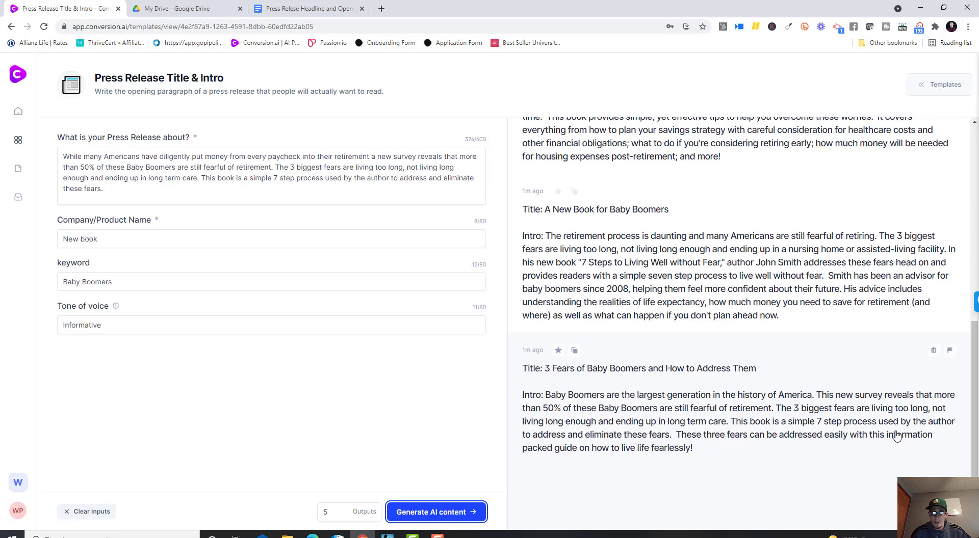
Step: Generate a second set of five press release outputs with the same inputs and read through their titles and intros
click(431, 512)
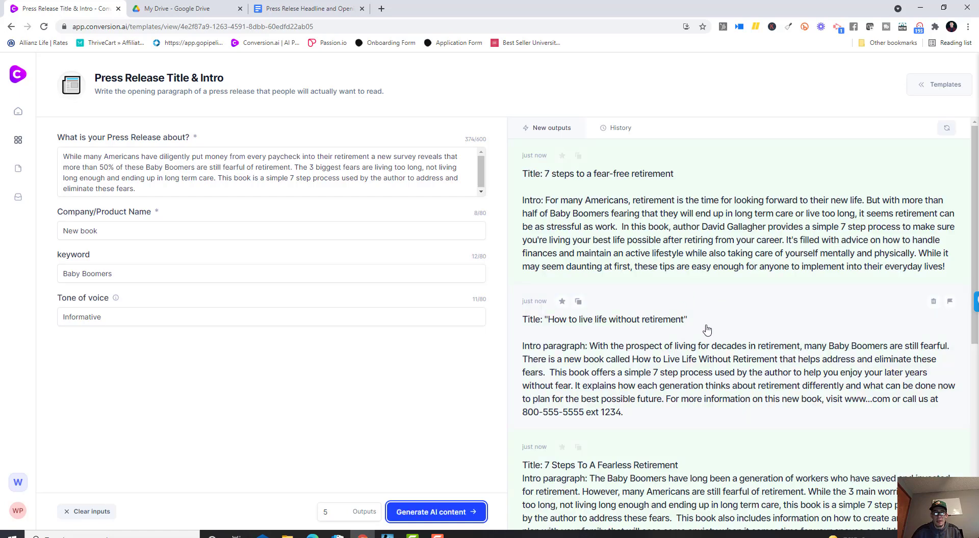
scroll(706, 330, down, 1)
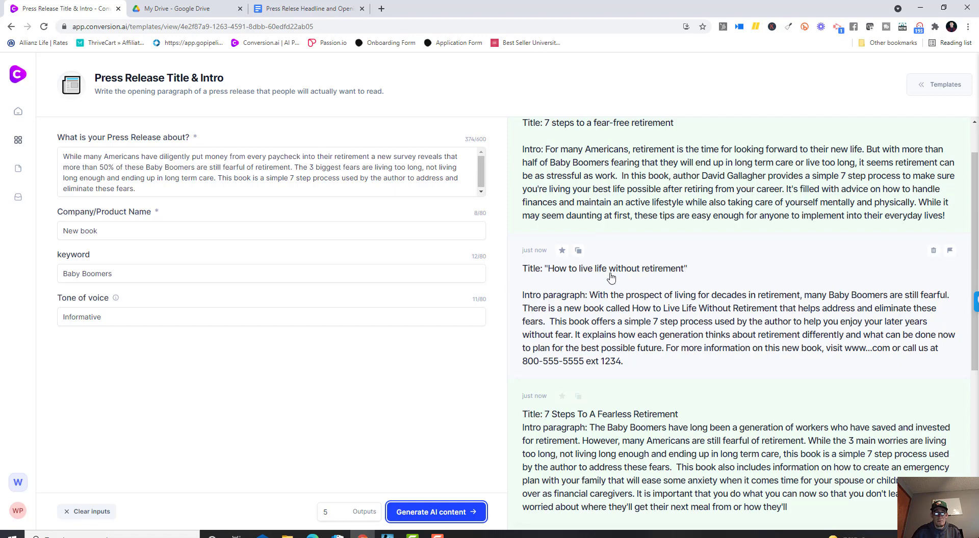
scroll(611, 278, up, 1)
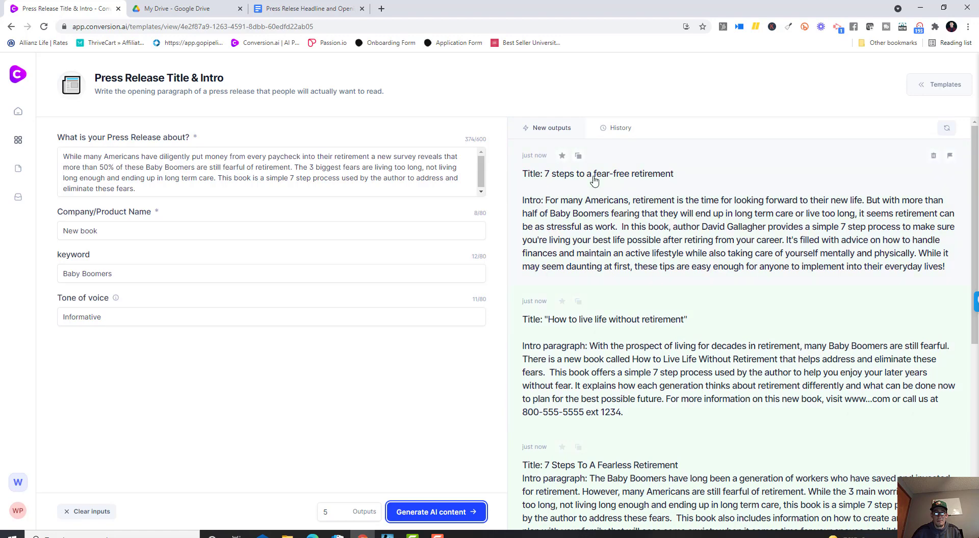
click(577, 158)
scroll(647, 339, down, 5)
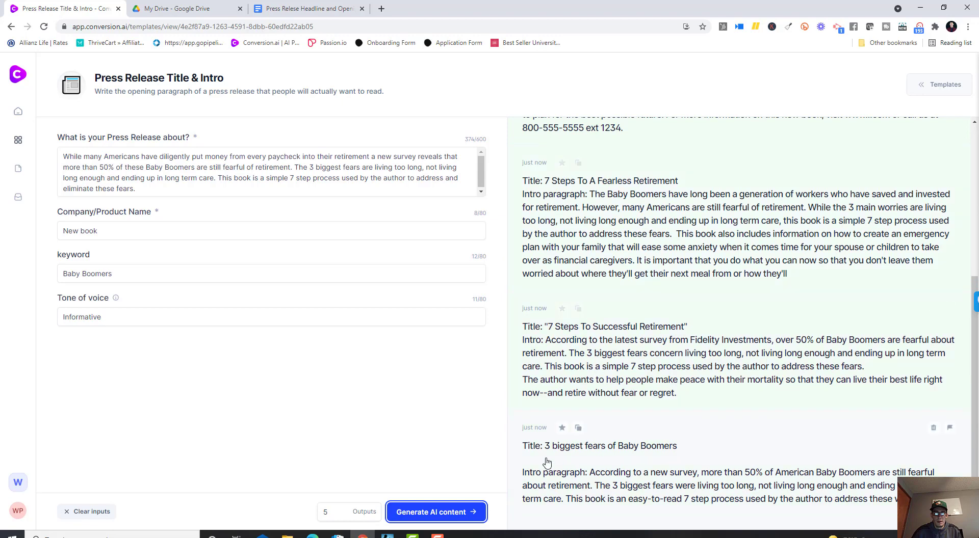
scroll(657, 451, down, 1)
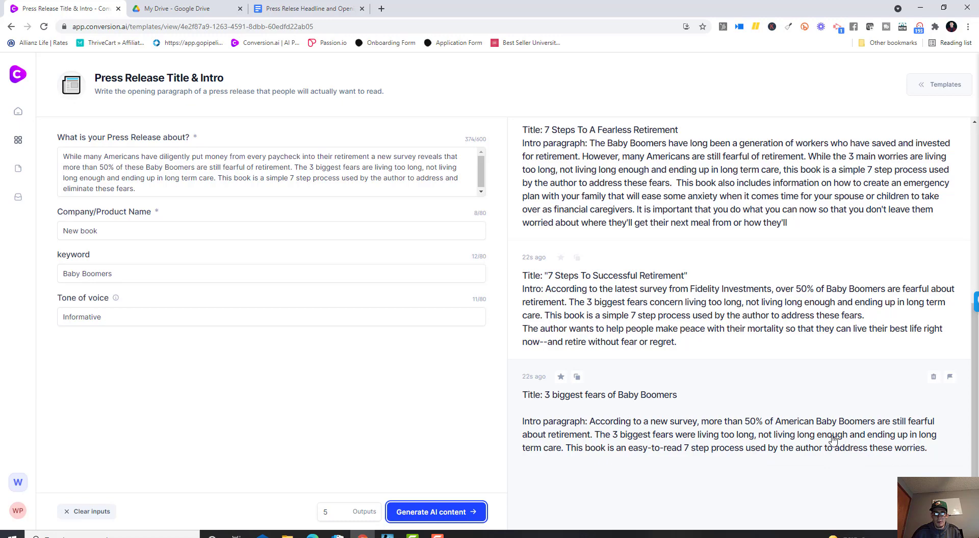
Step: Compare the new outputs once more and copy the one titled "3 biggest fears of Baby Boomers" to the clipboard
scroll(748, 407, up, 2)
scroll(749, 408, up, 4)
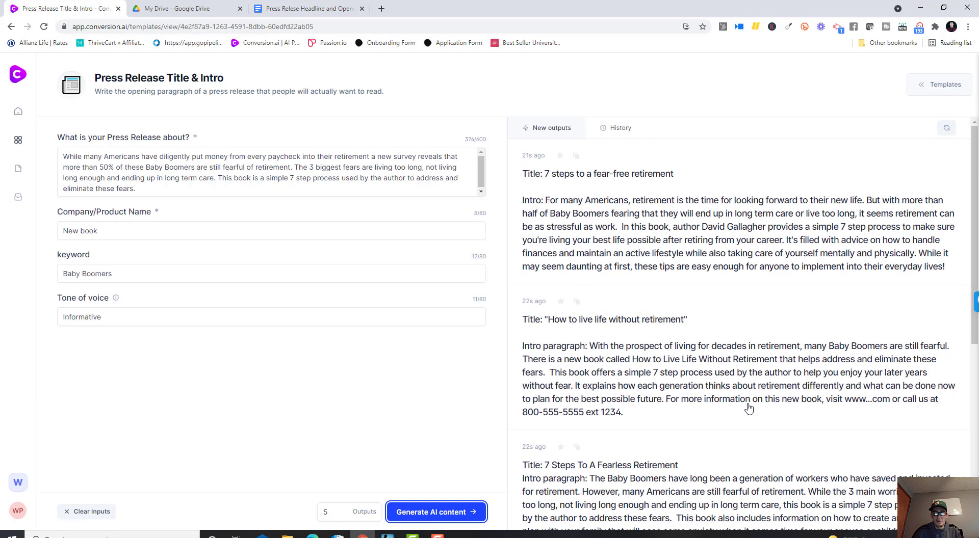
scroll(748, 408, down, 6)
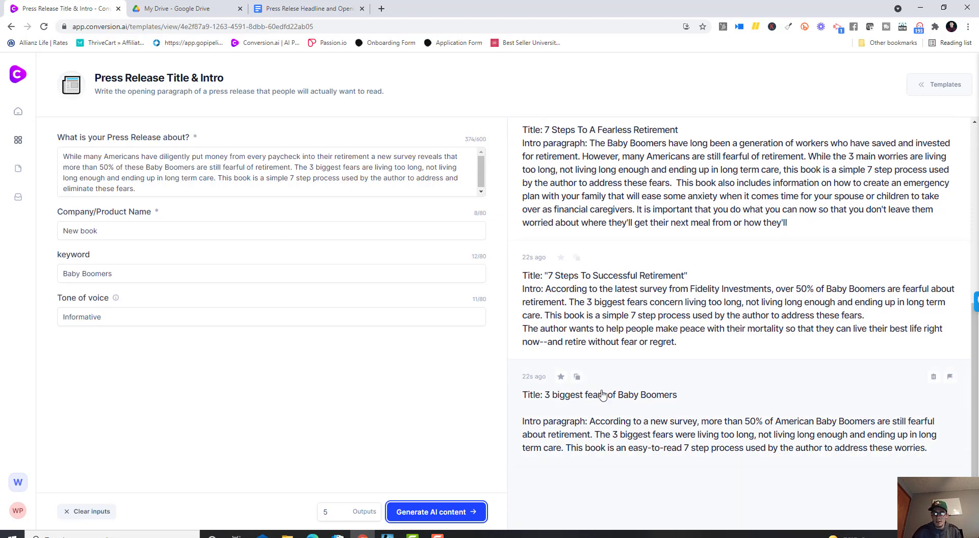
click(577, 377)
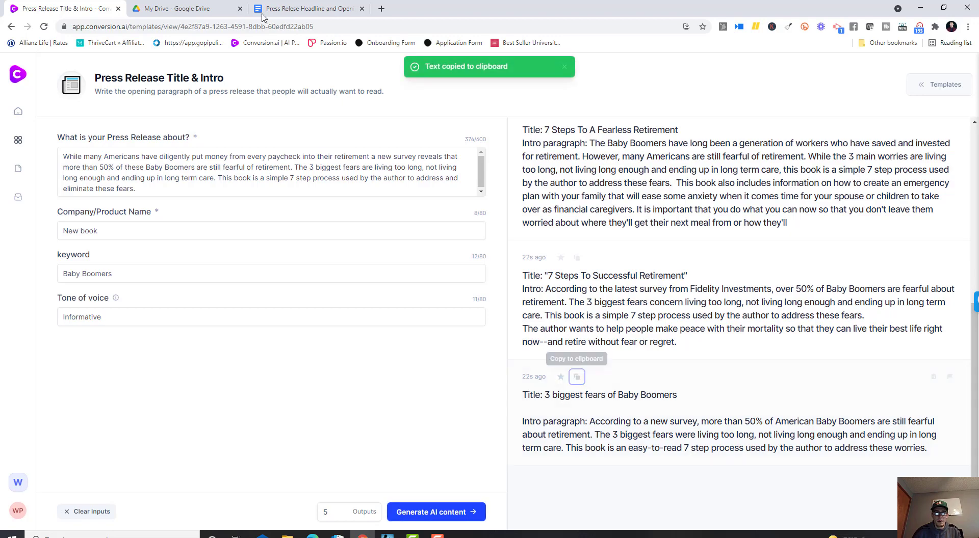
Step: Switch to Google Drive, create a blank Google Docs document and paste the copied title and intro paragraph into it
click(163, 10)
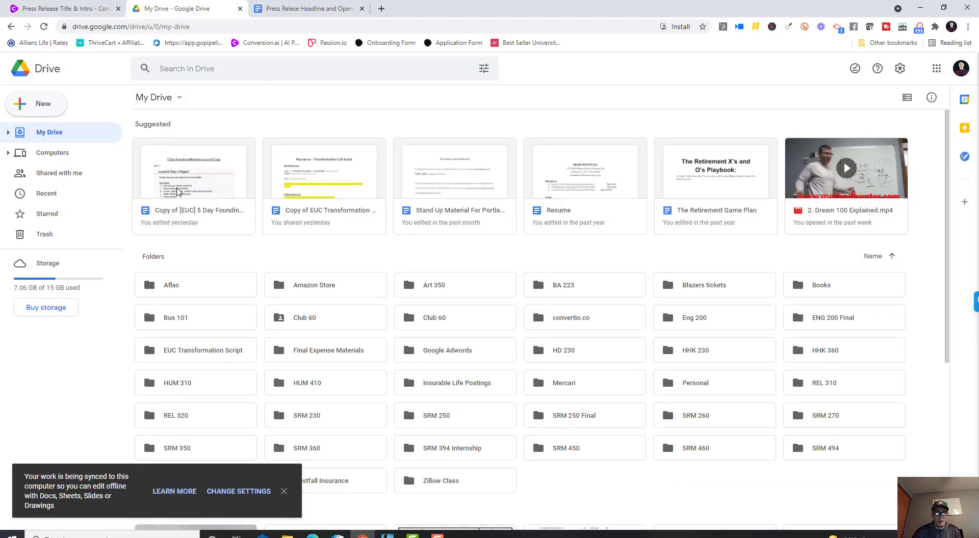
click(45, 102)
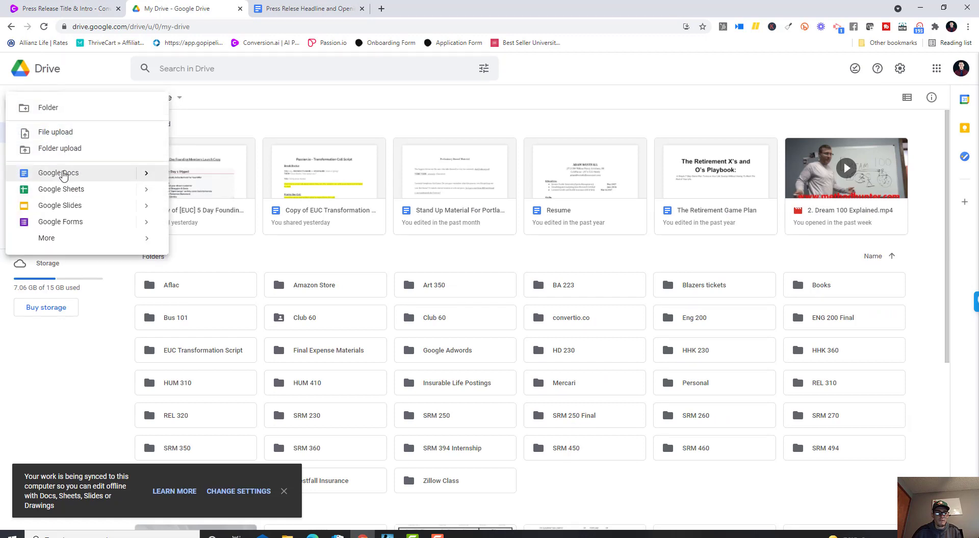
click(69, 174)
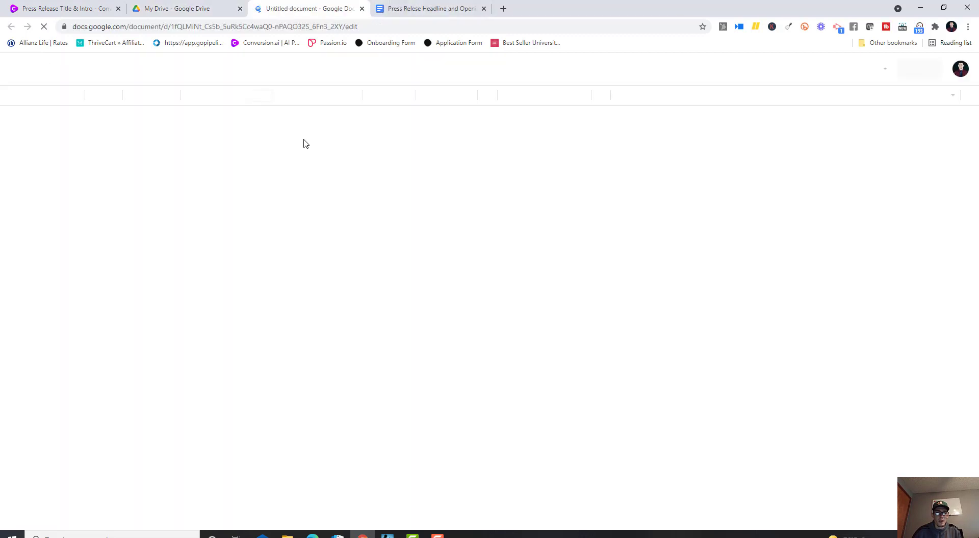
right_click(312, 167)
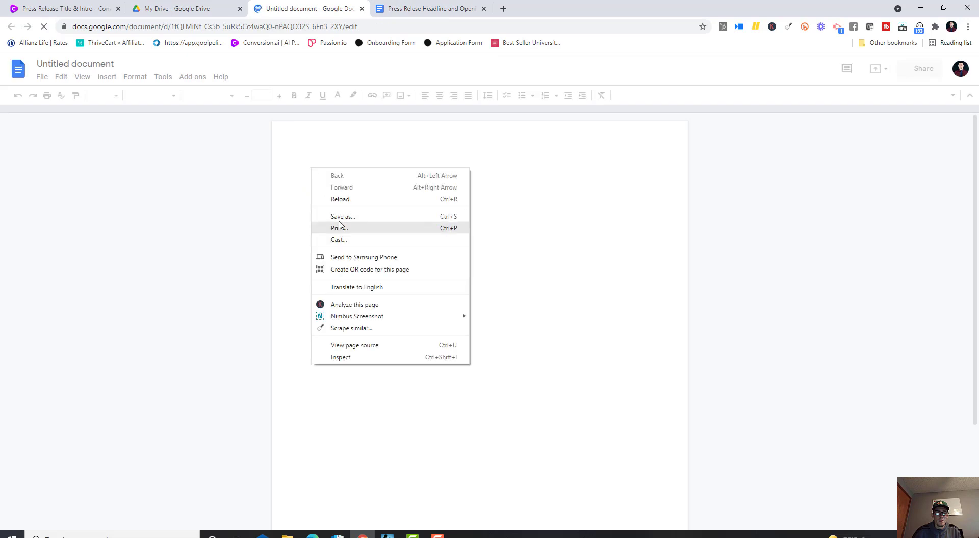
click(292, 204)
right_click(328, 186)
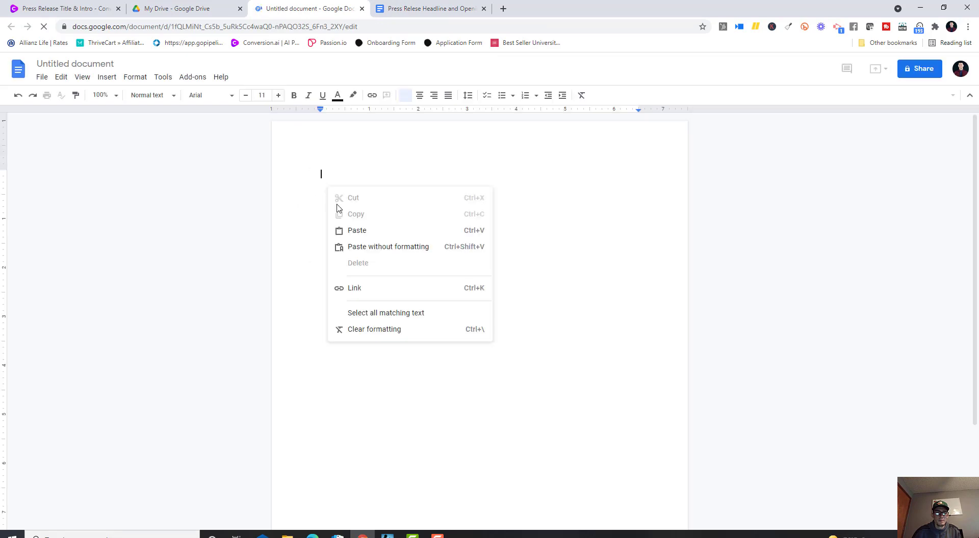
click(357, 230)
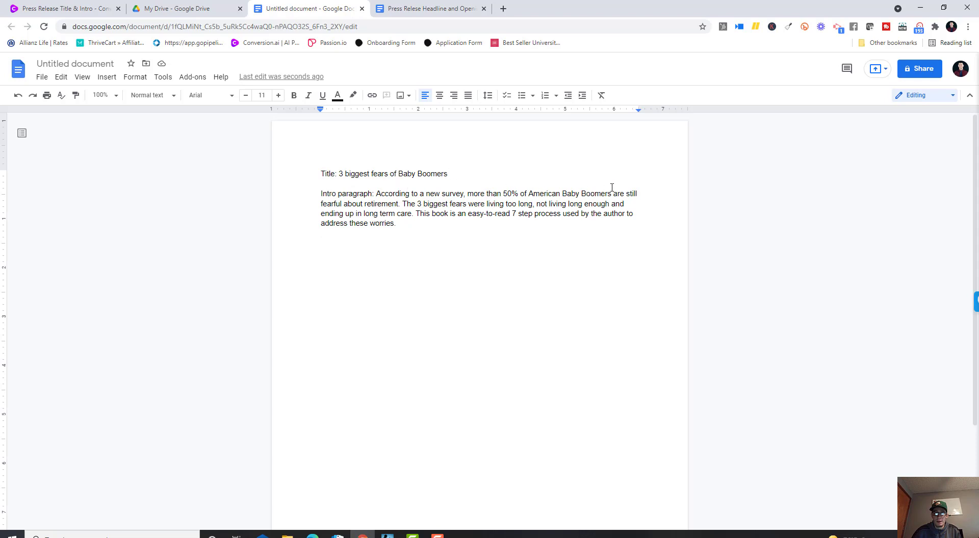
Step: Reread the lead paragraph tips in the Kindle book, and return to the generated outputs in Conversion.ai
click(387, 535)
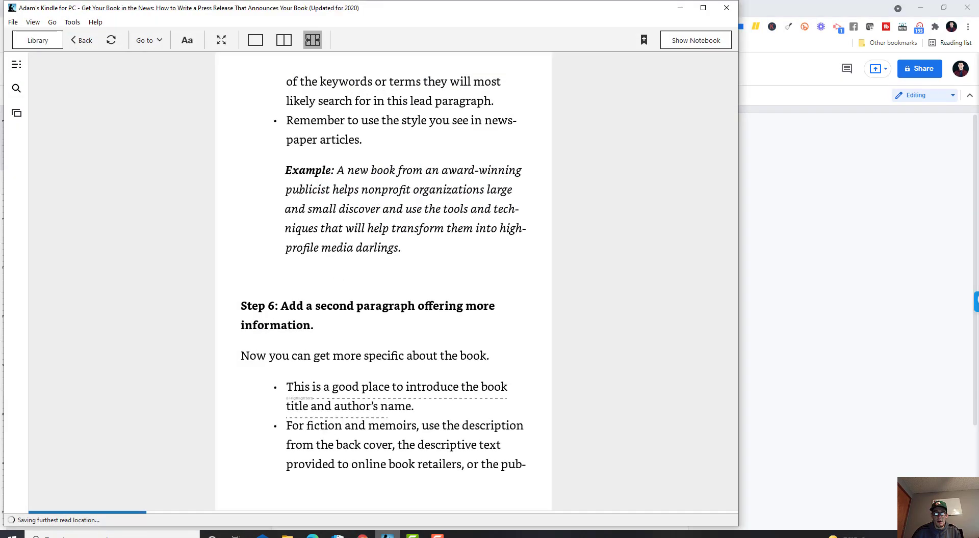
scroll(400, 328, up, 1)
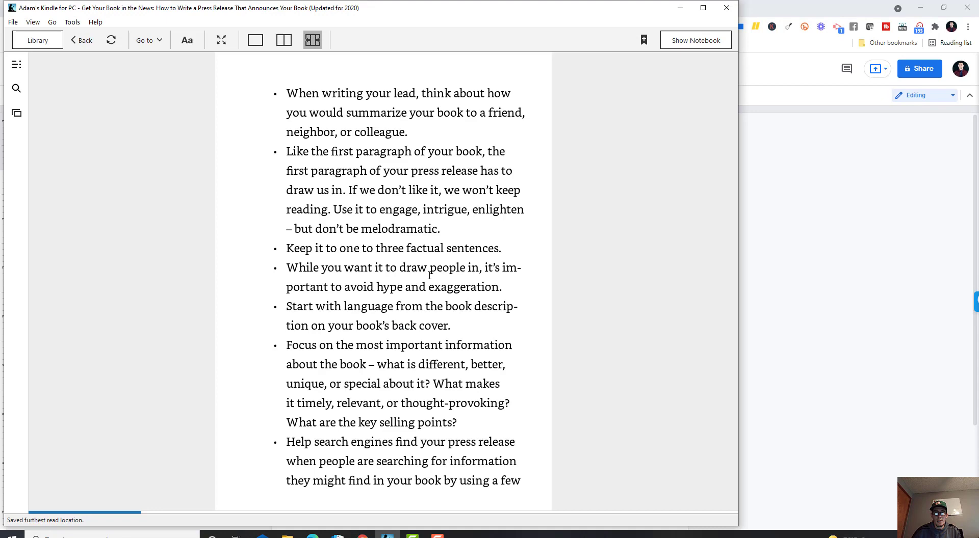
click(679, 8)
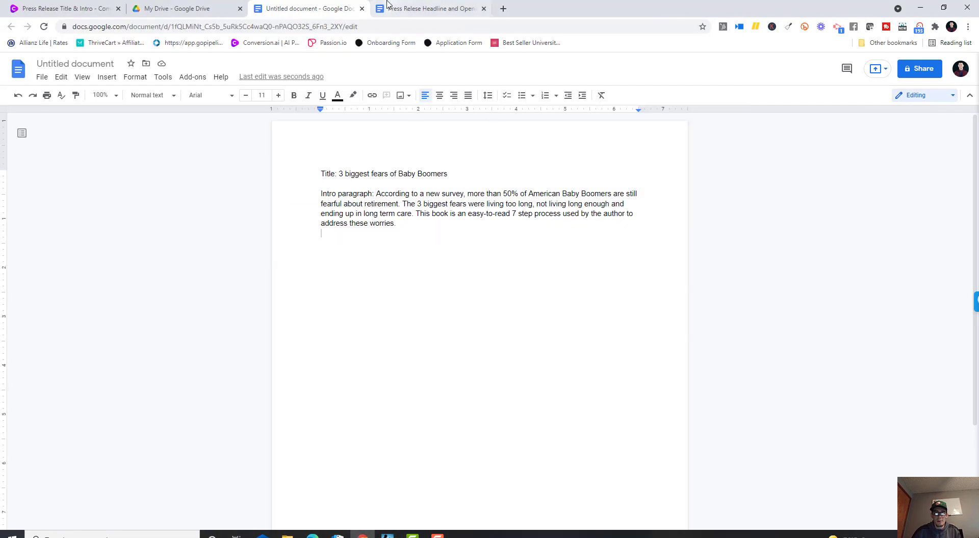
click(76, 7)
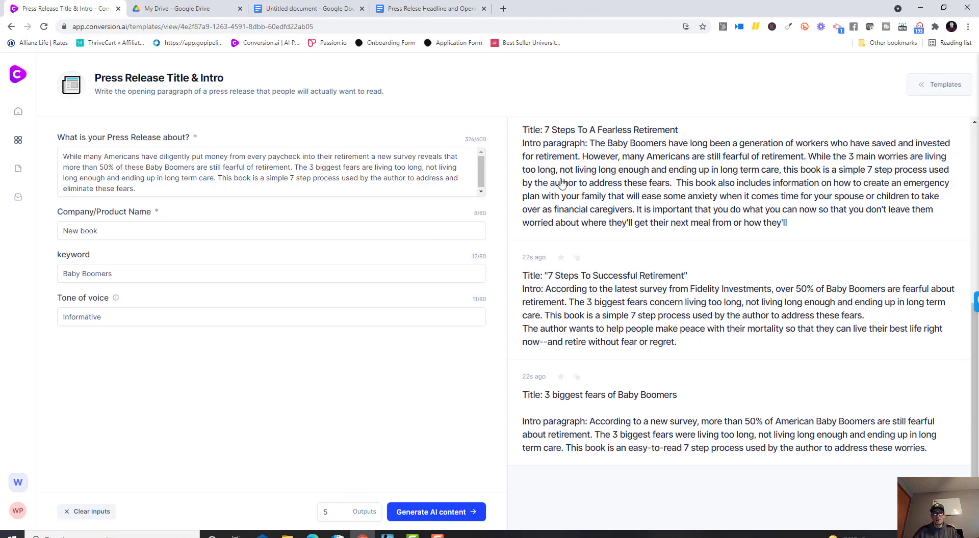
scroll(630, 322, up, 6)
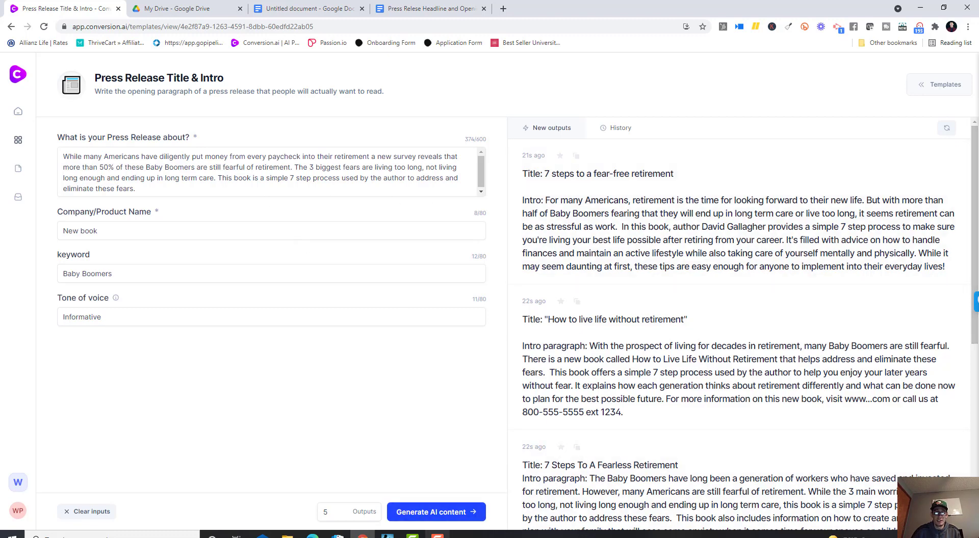
mouse_move(438, 535)
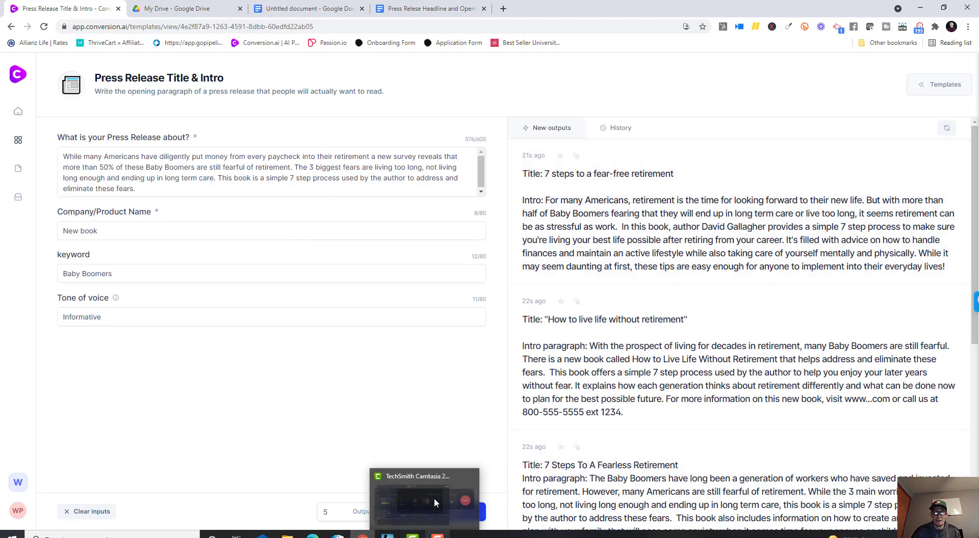
click(434, 510)
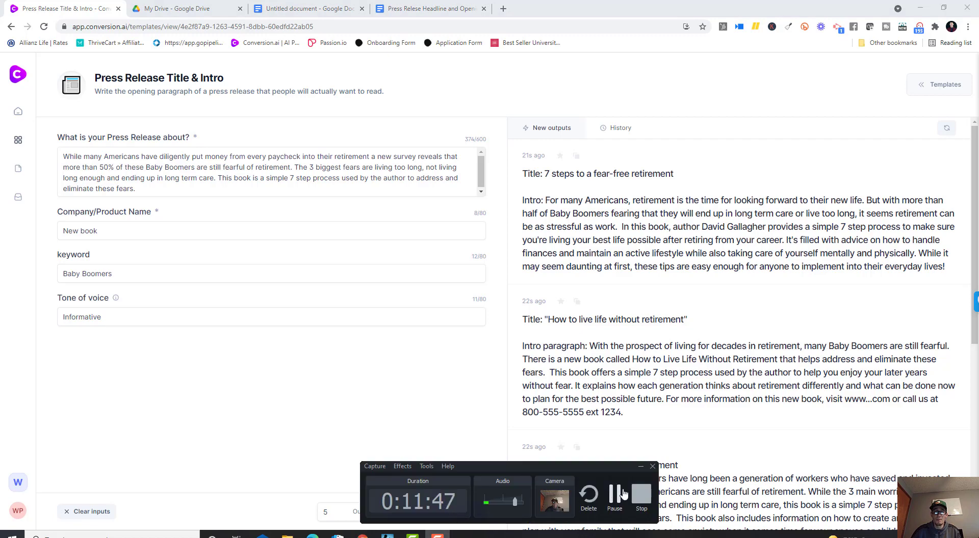